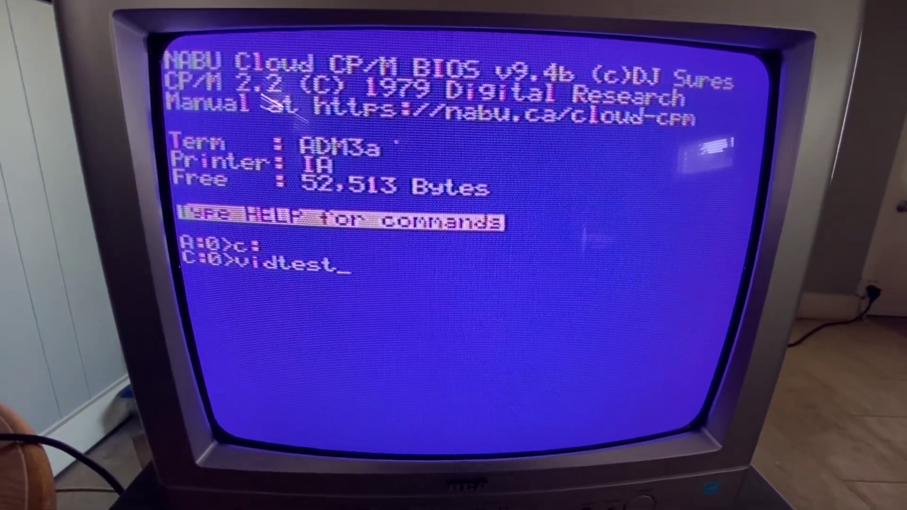
Step: Launch the vidtest program from the C:0> prompt
key(Return)
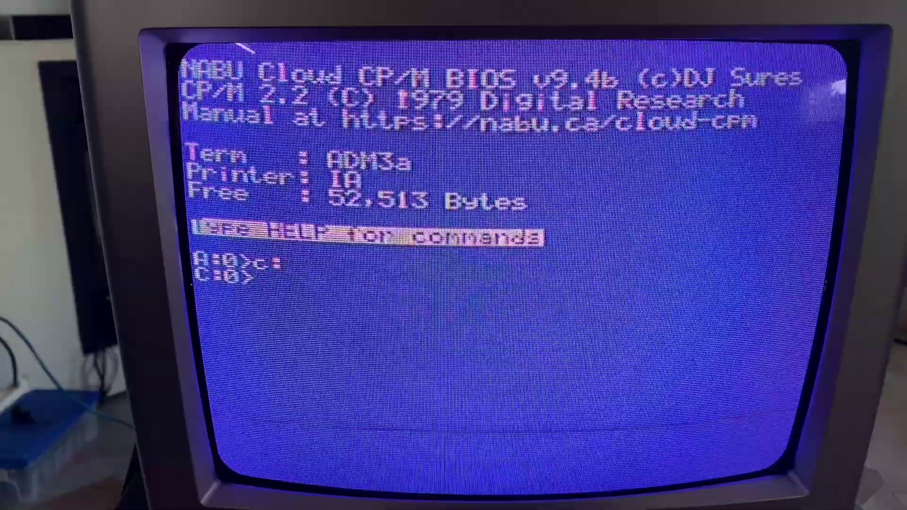
text(vidtest)
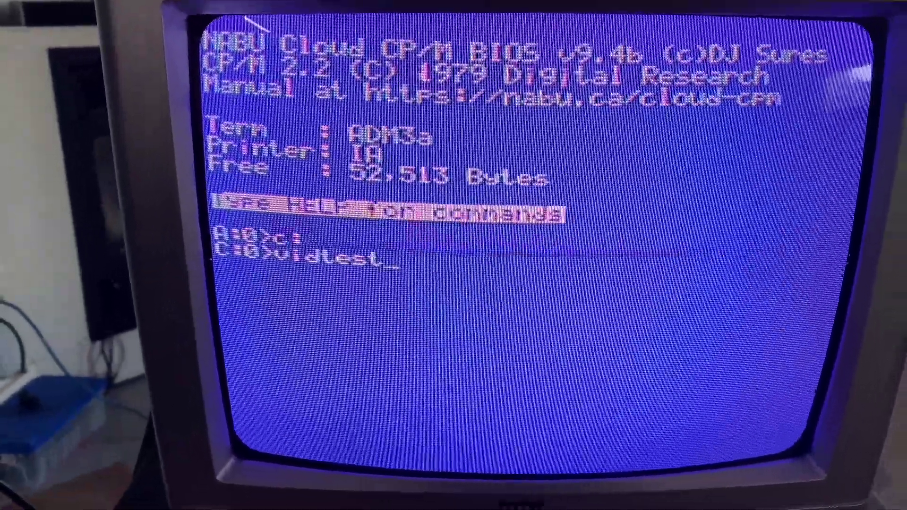
Step: Run vidtest and show NABCAM's list of key commands
key(Return)
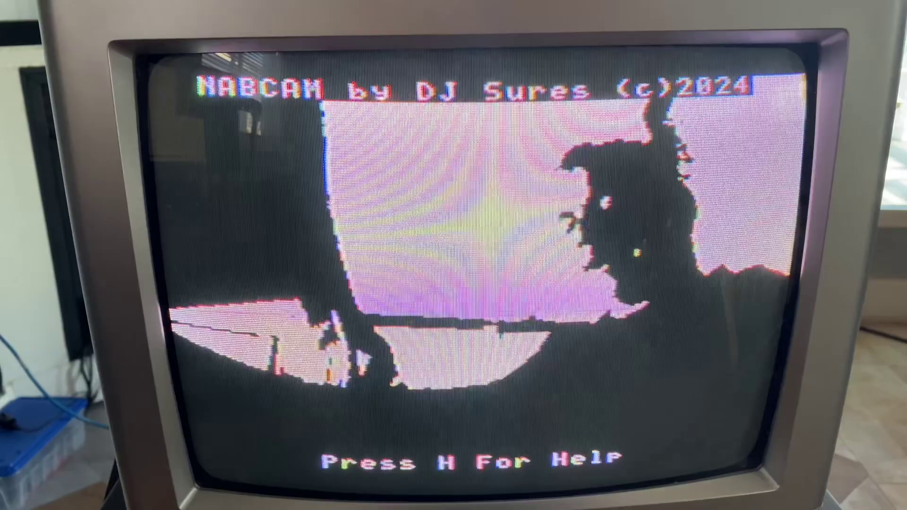
key(h)
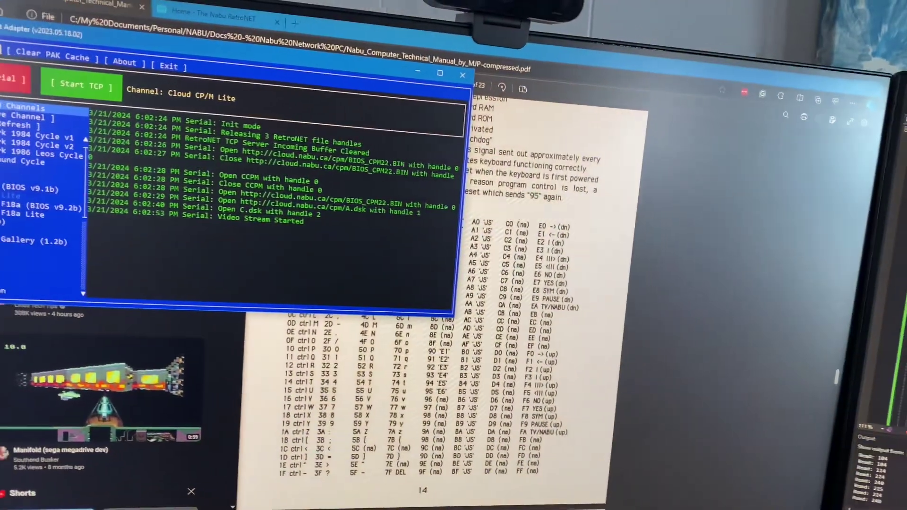
Step: Bring Edge to the front and put the cursor at the start of the manual's address
click(113, 6)
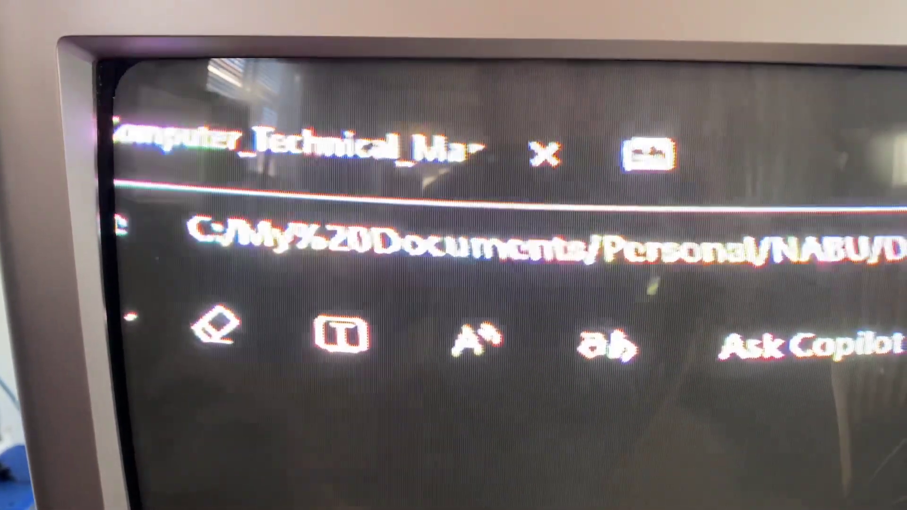
key(ctrl+l)
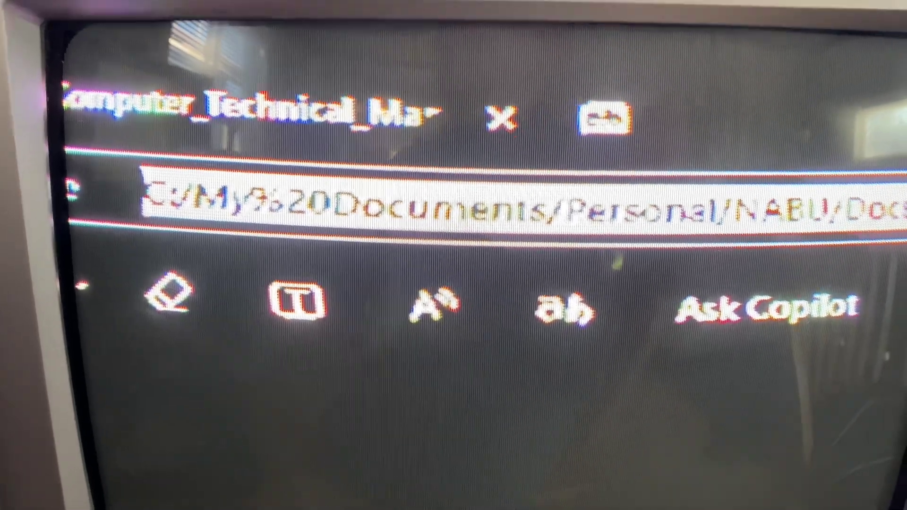
key(Home)
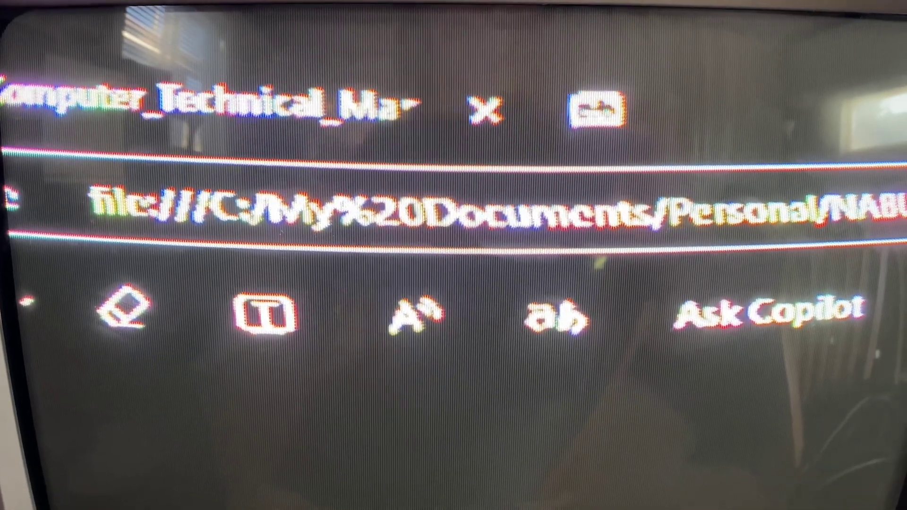
key(Right)
key(Right)
key(Right)
key(Right)
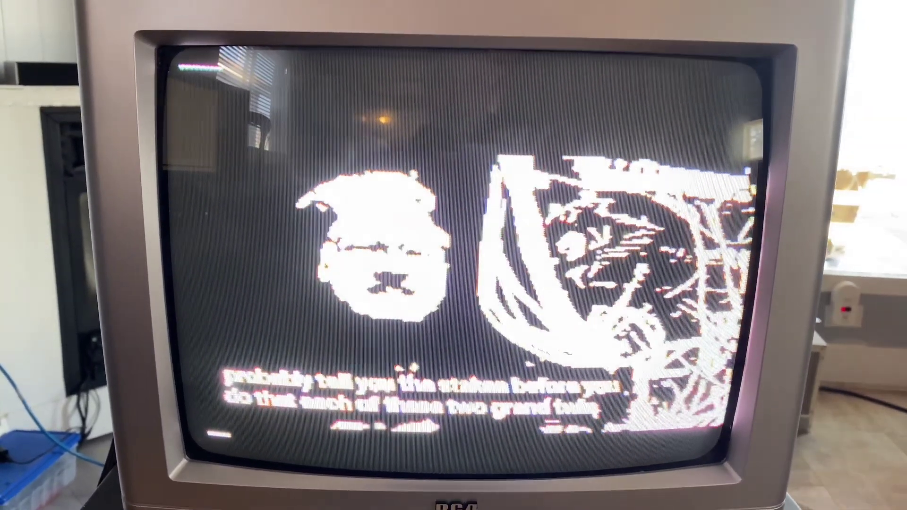
key(h)
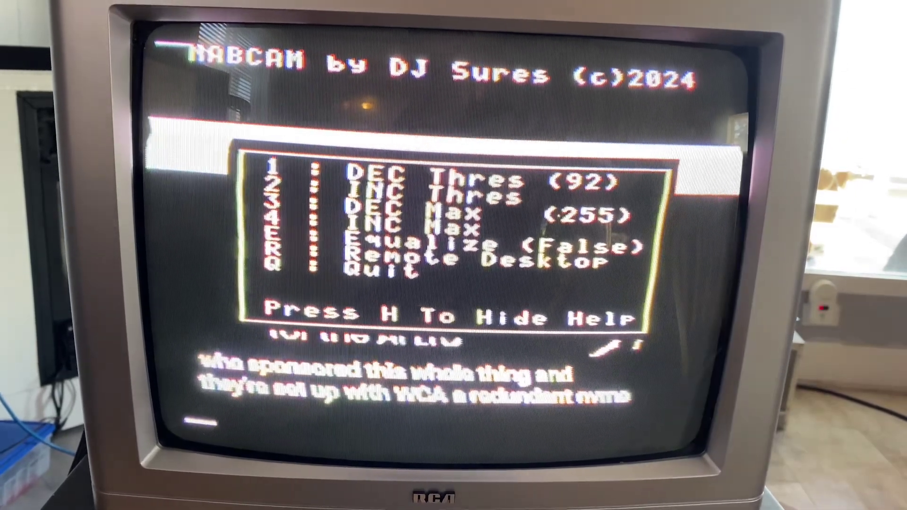
key(h)
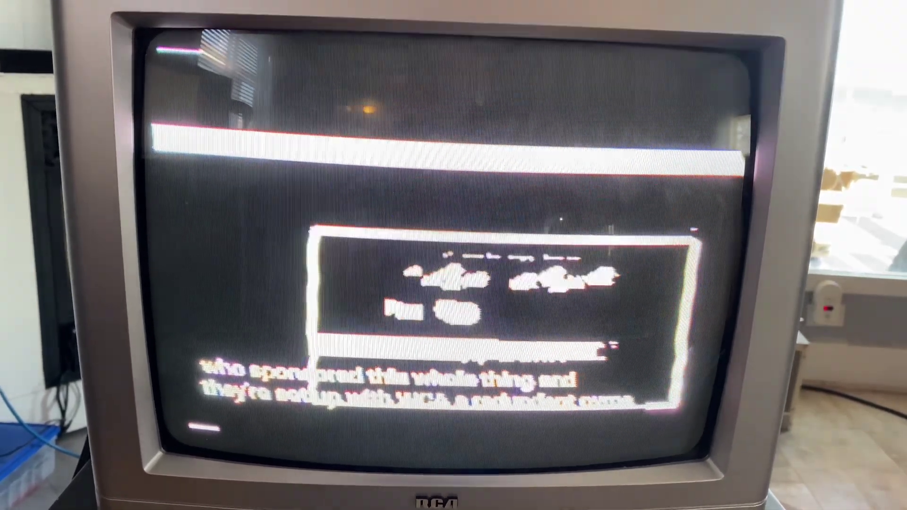